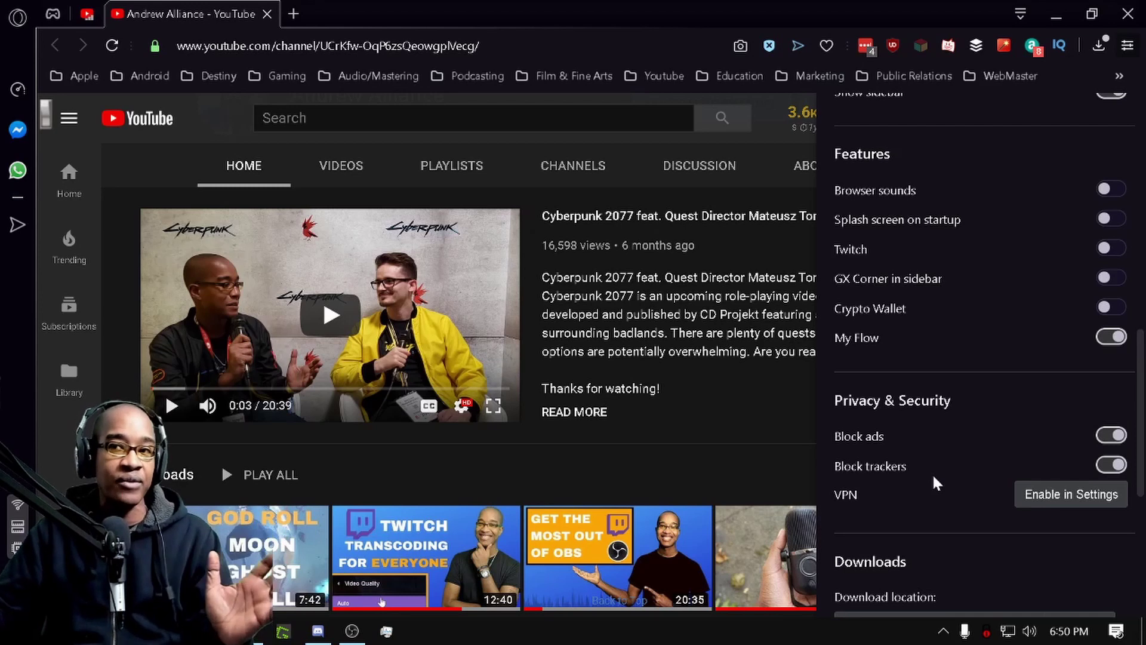
Review the privacy, download, browsing-data and import options in the quick setup panel, and close it
scroll(981, 514, down, 3)
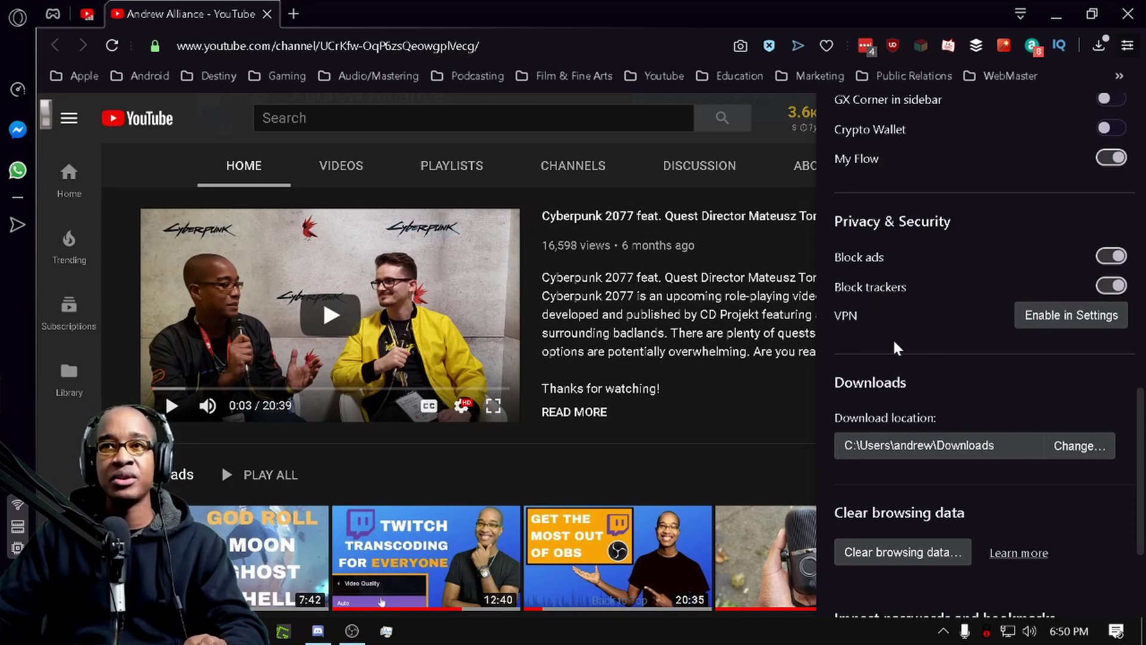
scroll(1000, 362, down, 3)
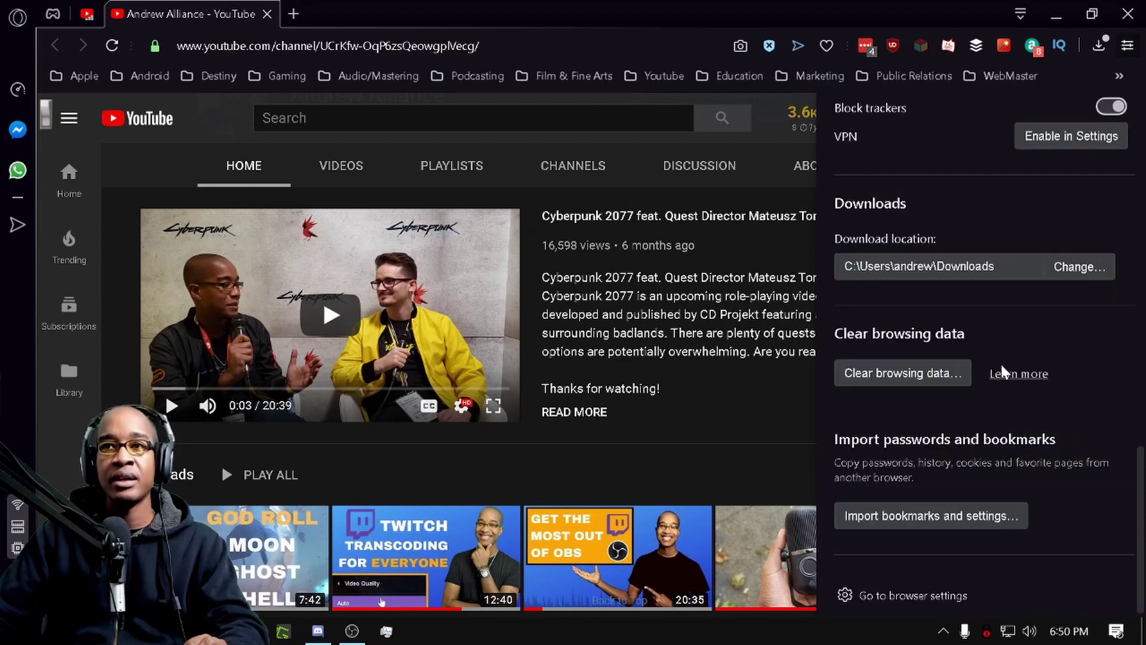
scroll(1051, 382, down, 1)
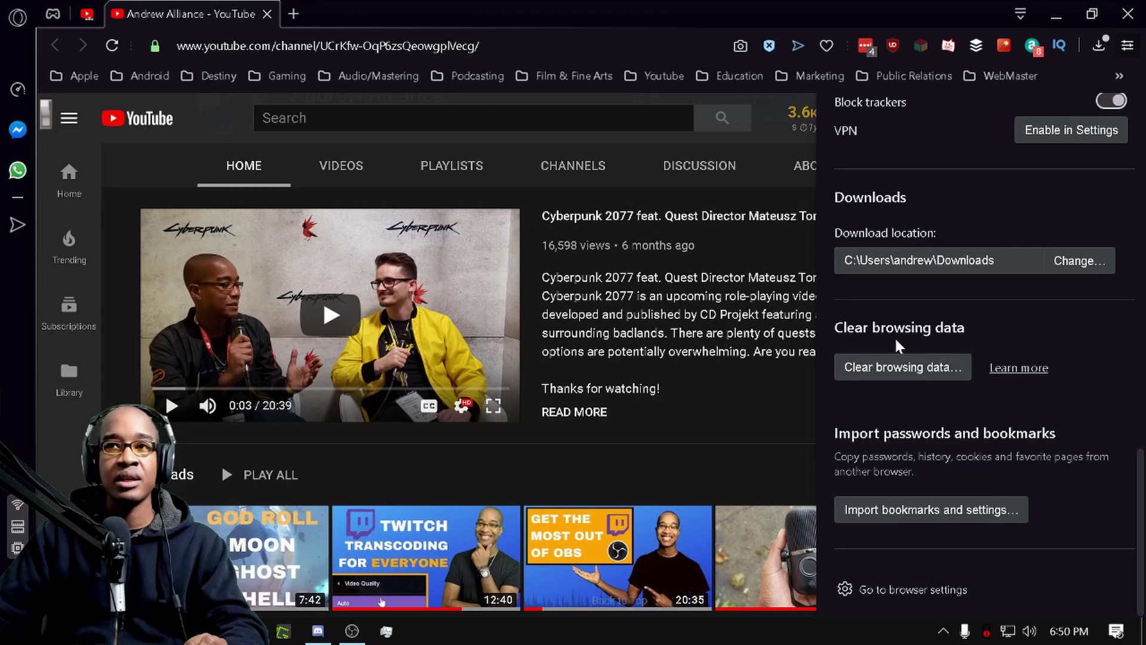
scroll(1071, 460, up, 5)
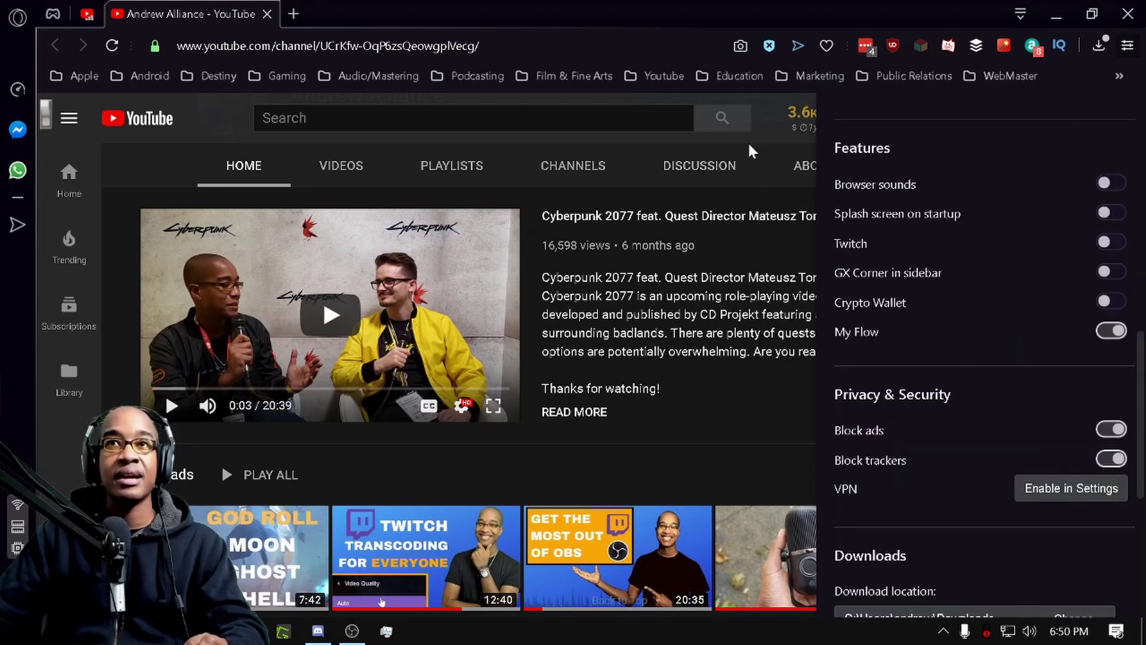
click(262, 445)
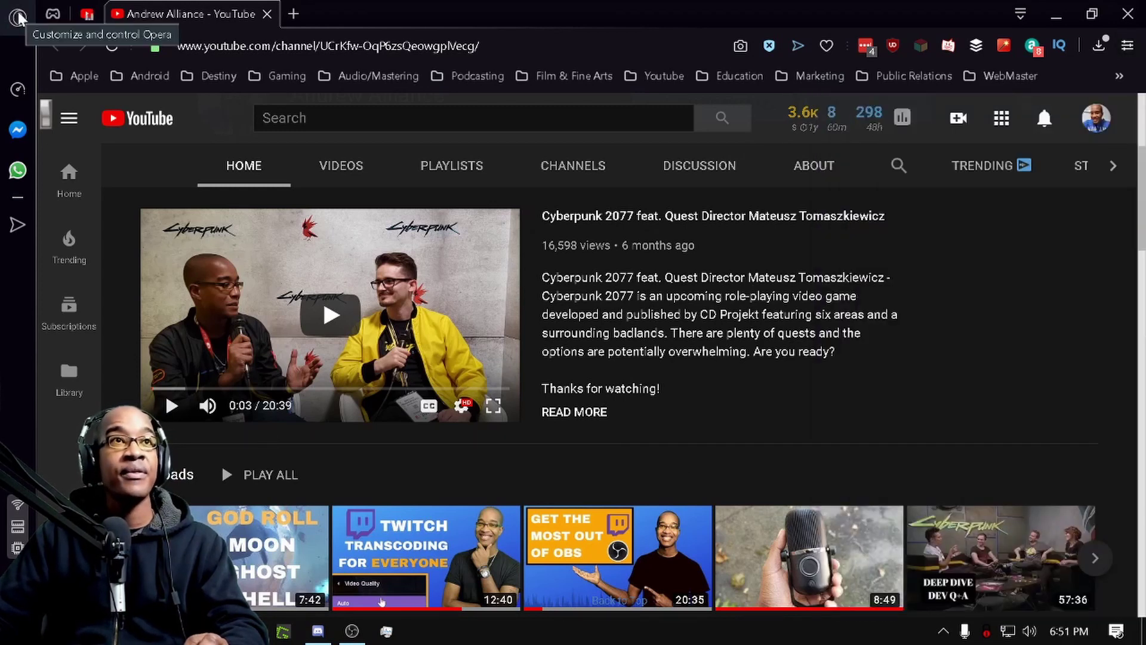
Browse GX Corner's release calendar, upcoming games, deals aggregator and news feed, and return to the beginning of the page
click(53, 14)
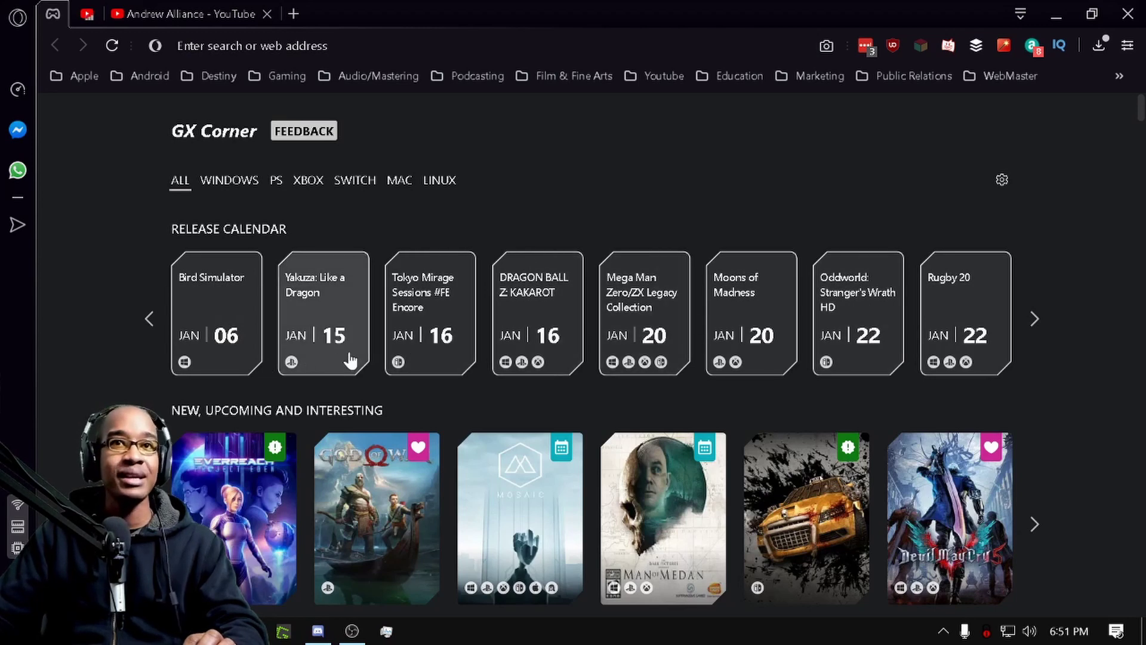
scroll(1122, 323, down, 6)
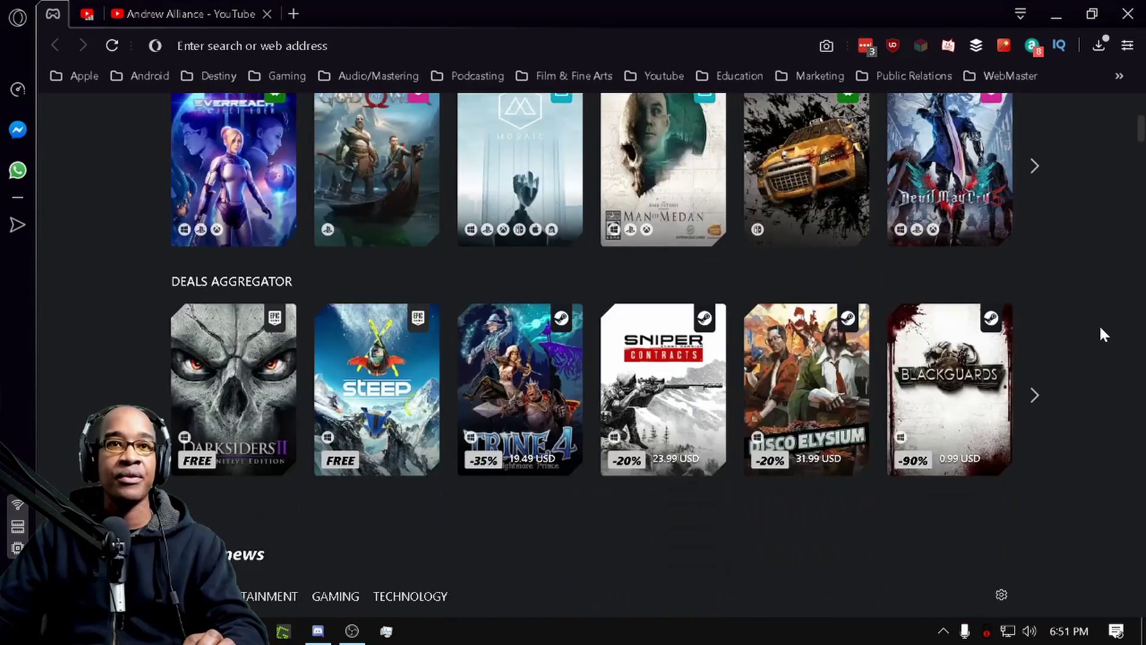
scroll(1101, 333, down, 7)
scroll(1101, 333, down, 6)
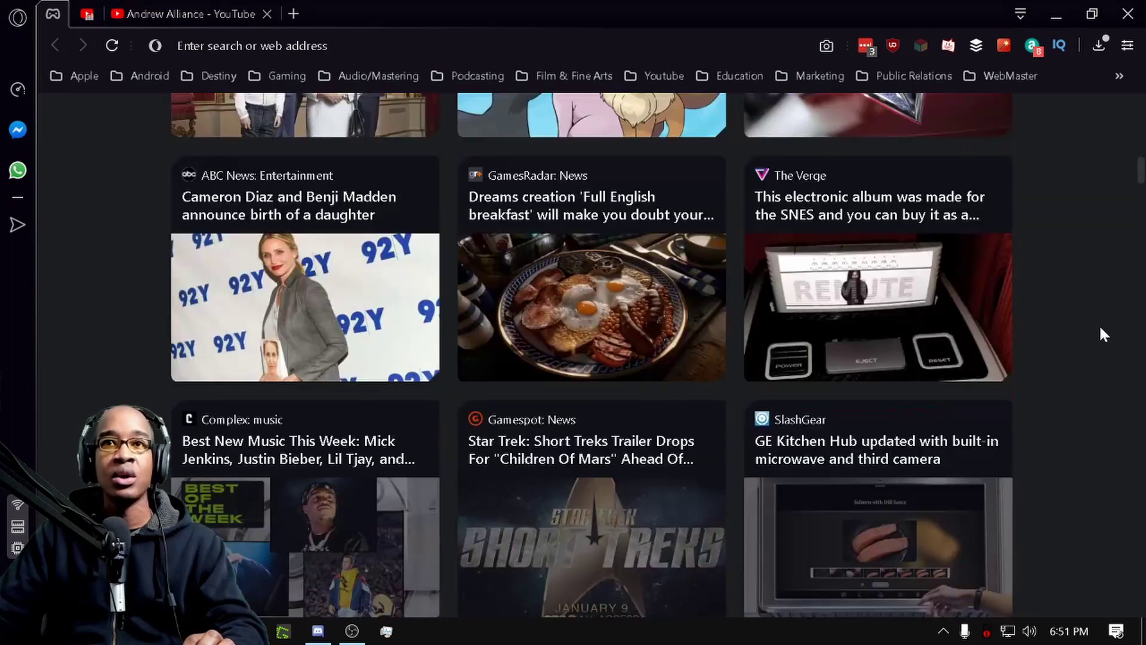
scroll(1102, 334, up, 15)
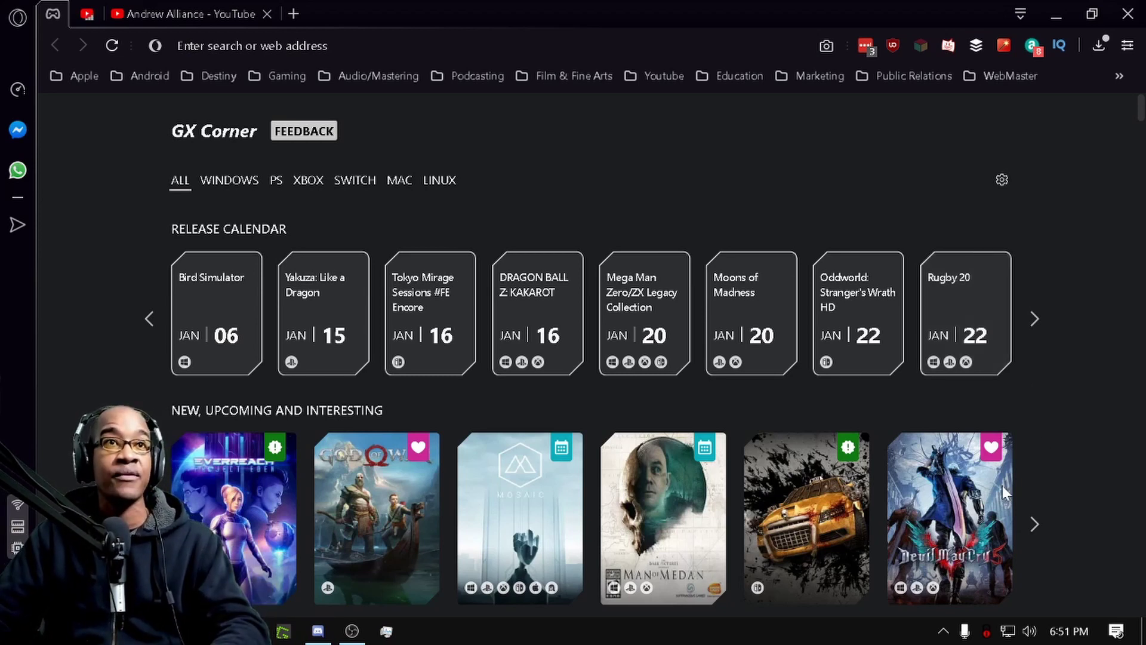
Bring up the Snapshot tool's crop mode on the GX Corner page
click(18, 18)
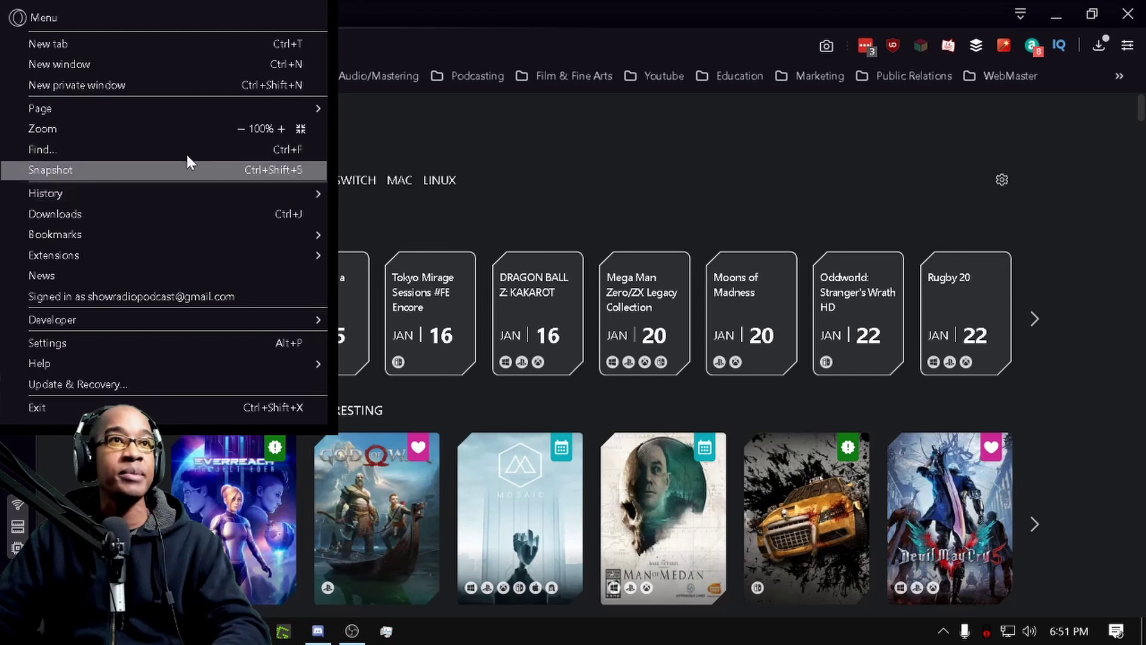
click(648, 16)
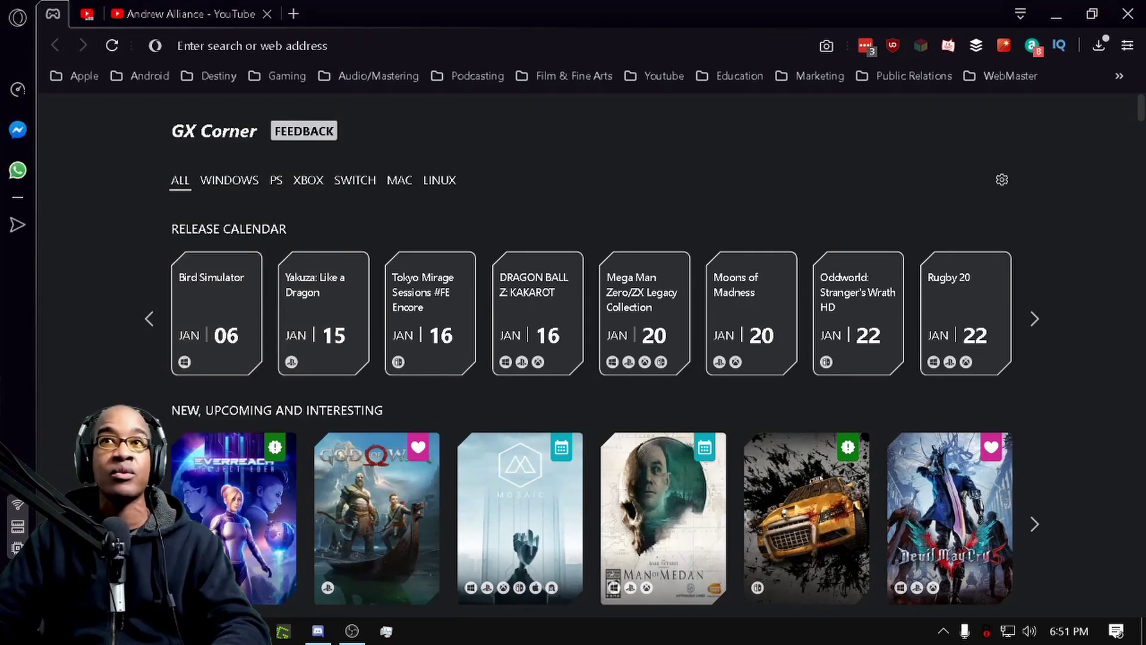
click(822, 45)
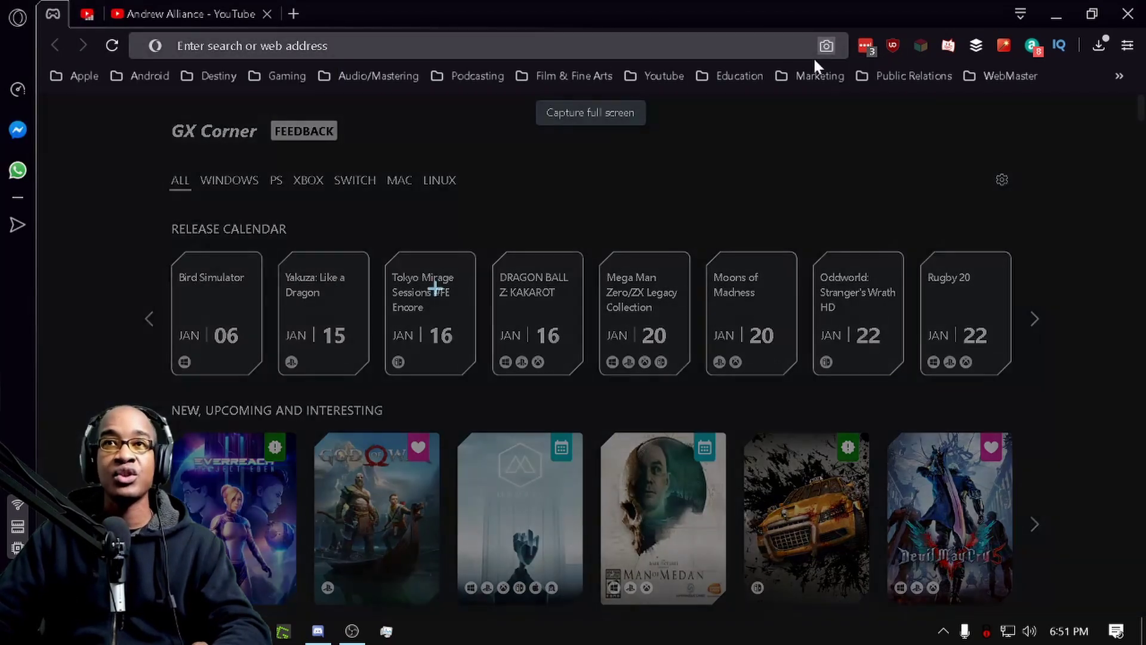
drag(436, 290, 747, 421)
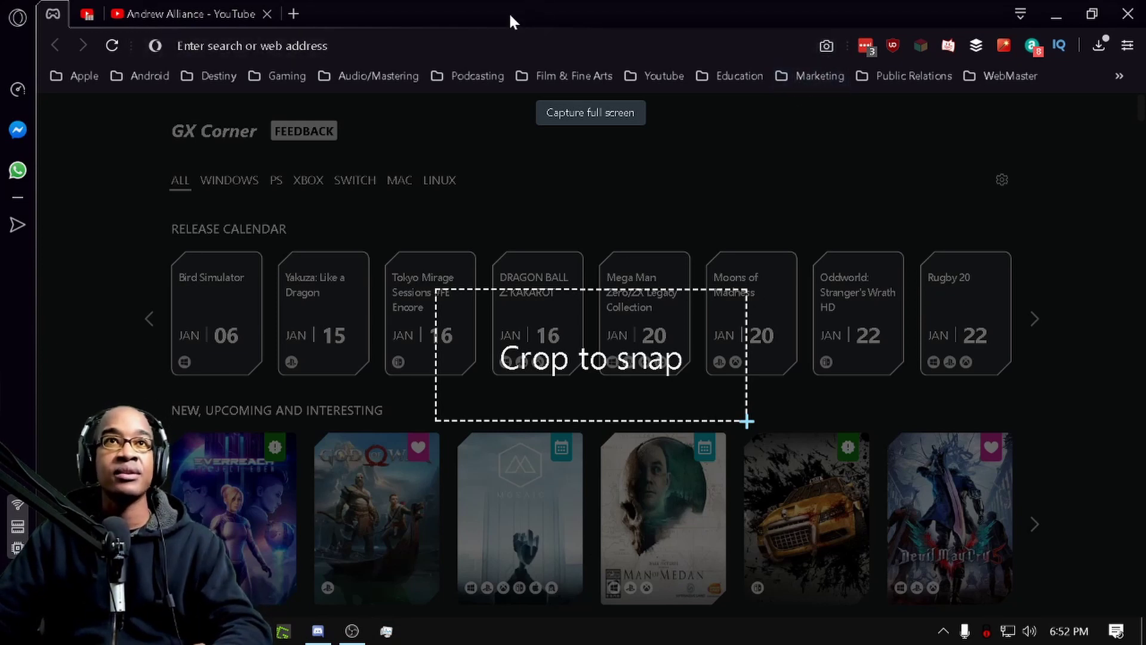
Open the full browser settings page and expand its Advanced section
click(15, 22)
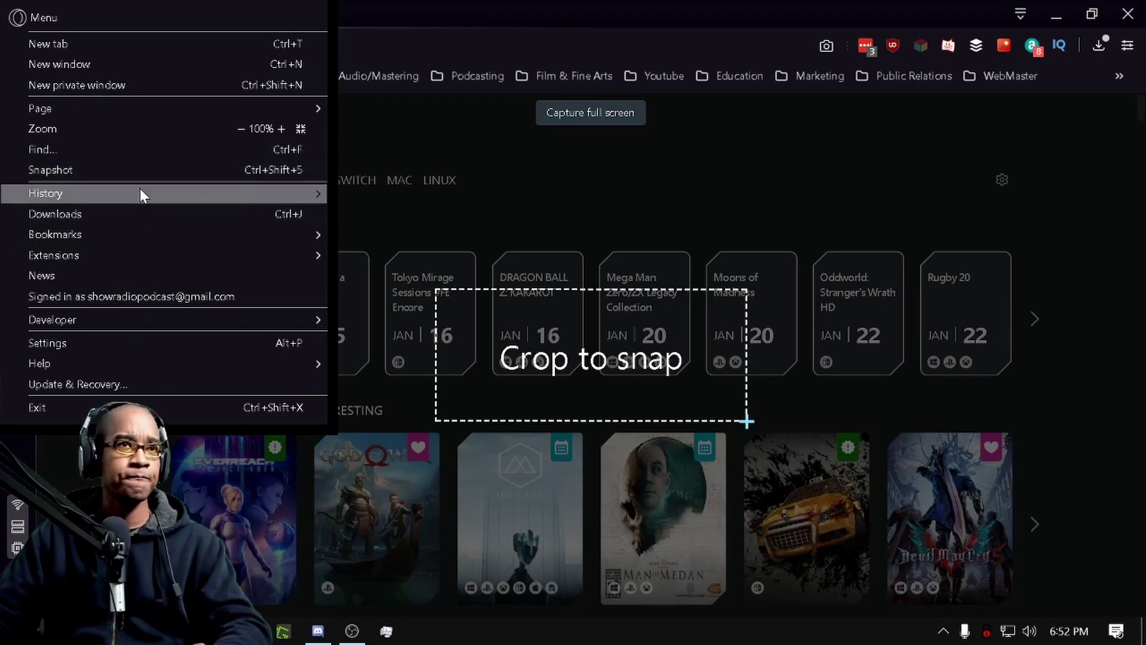
click(130, 351)
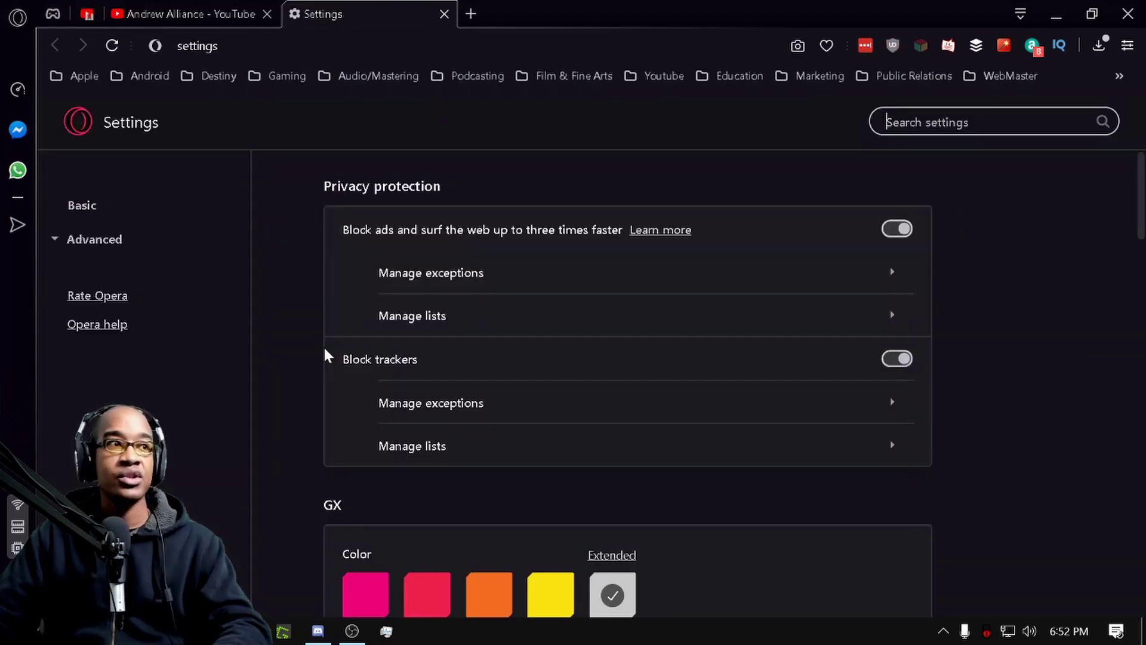
click(125, 240)
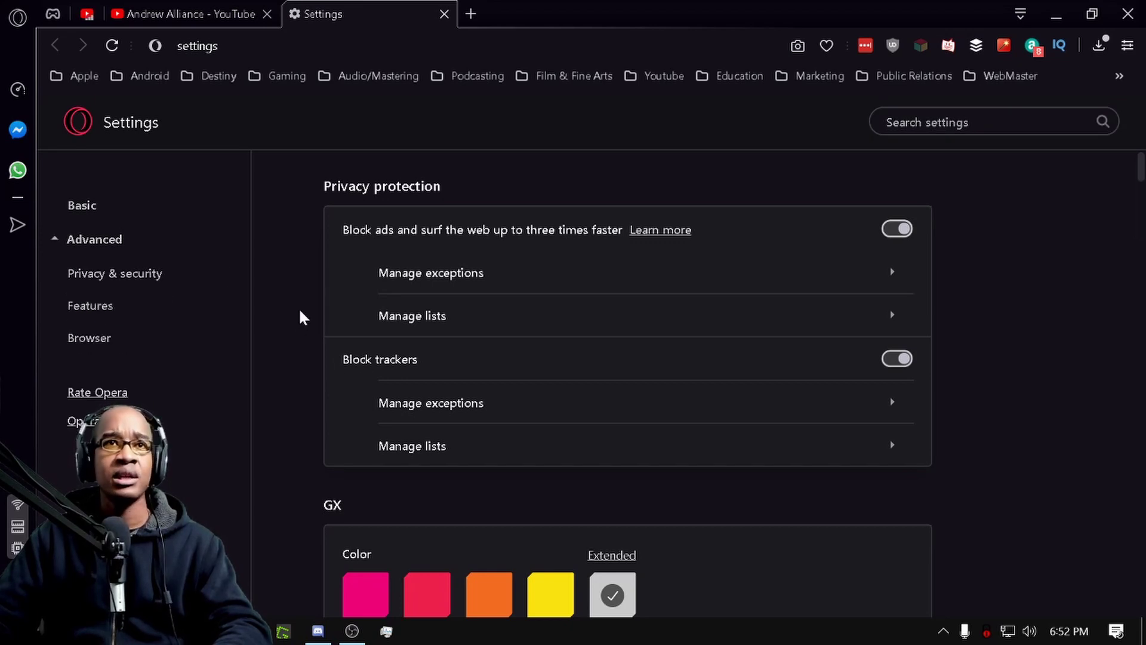
Turn the Twitch feature on in the GX settings and switch it back off
scroll(296, 328, down, 6)
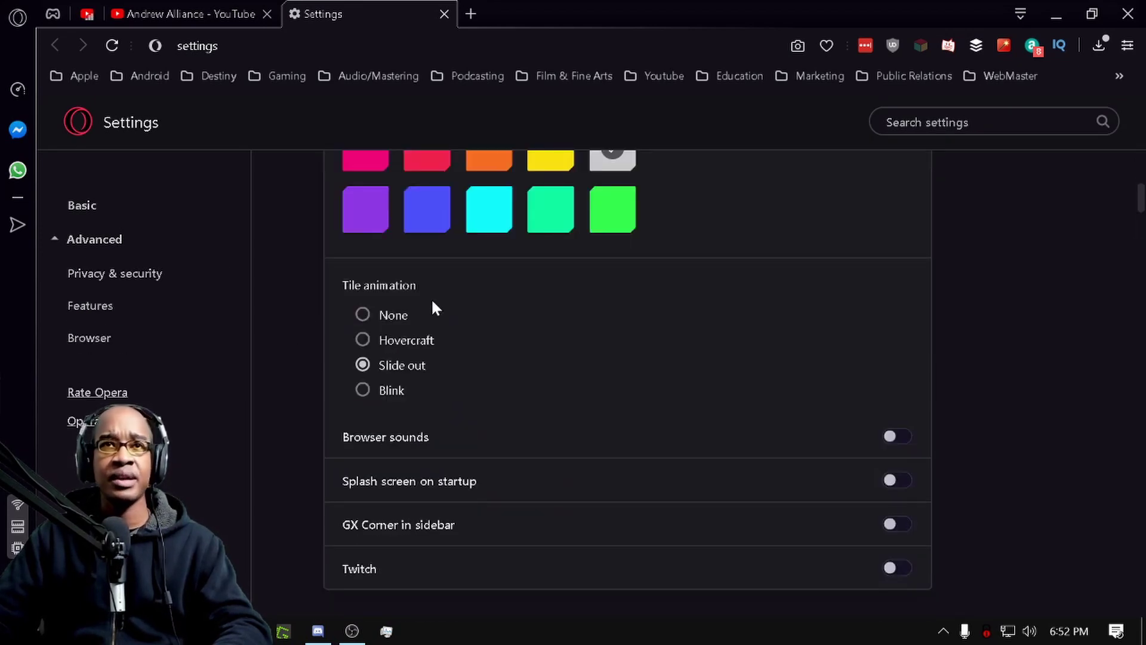
scroll(358, 363, down, 4)
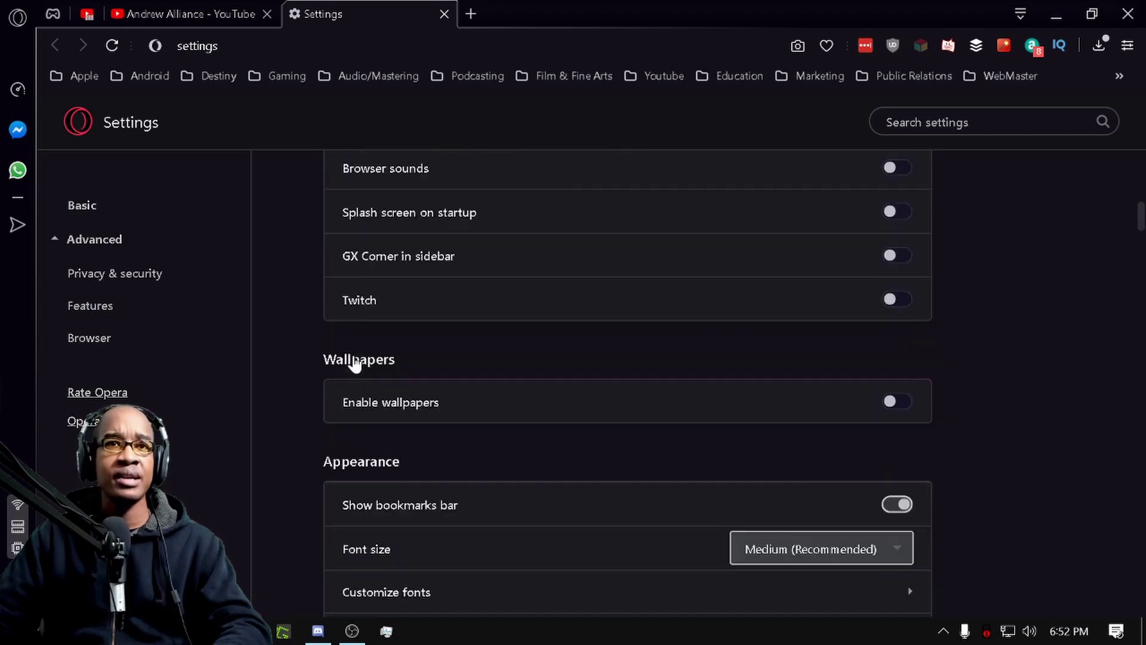
scroll(356, 364, up, 1)
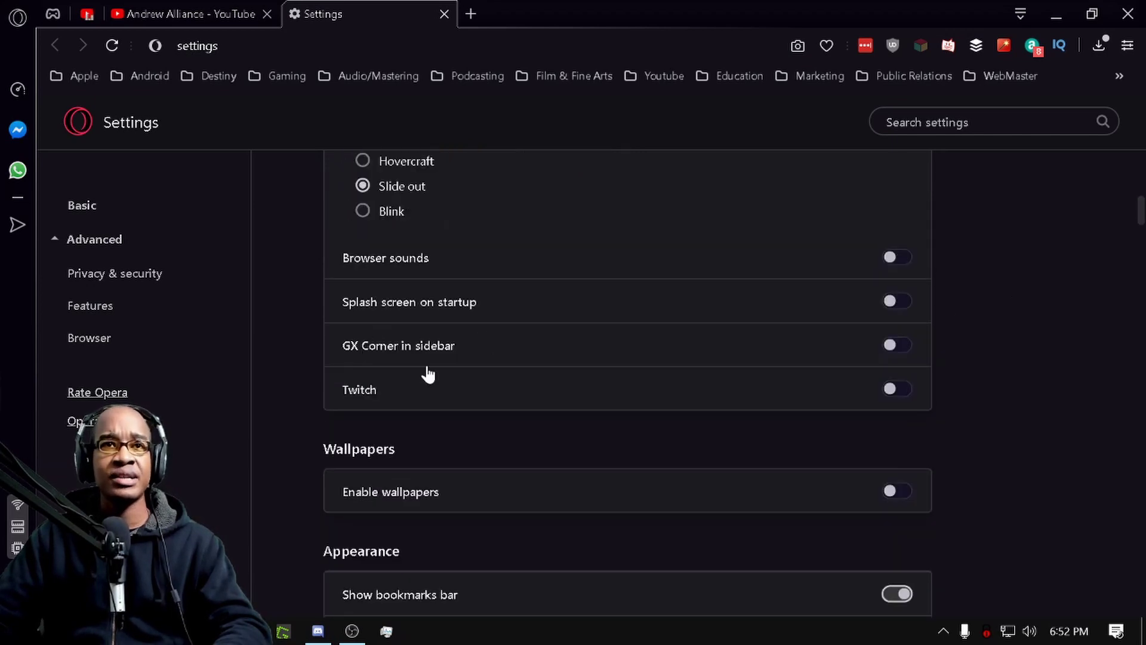
scroll(427, 374, down, 1)
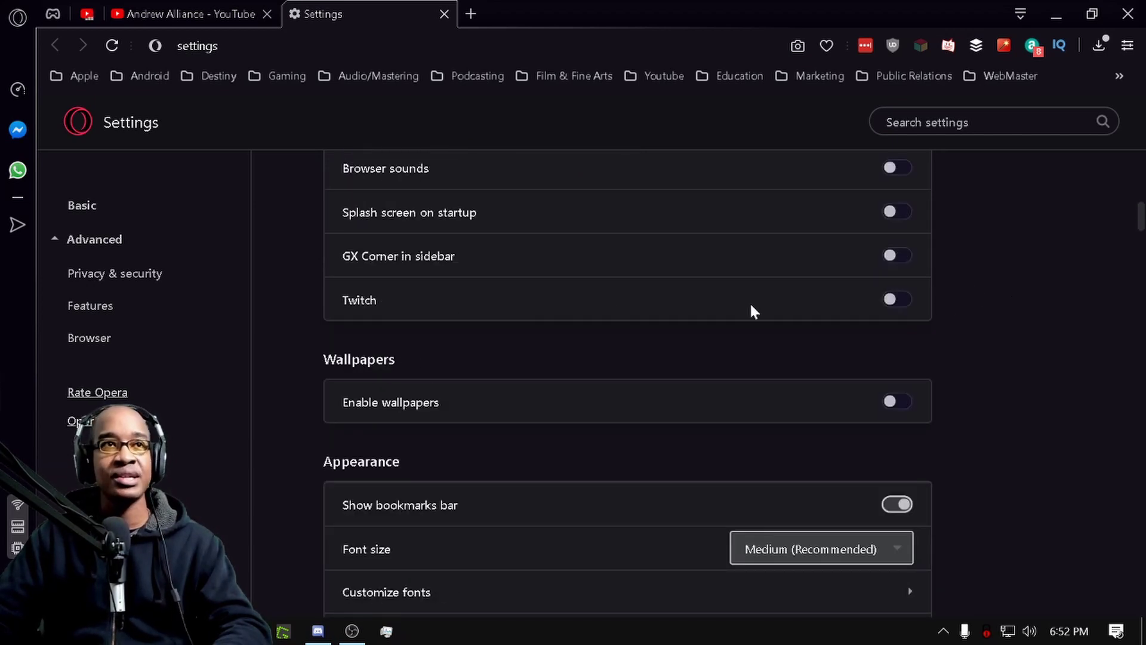
click(893, 303)
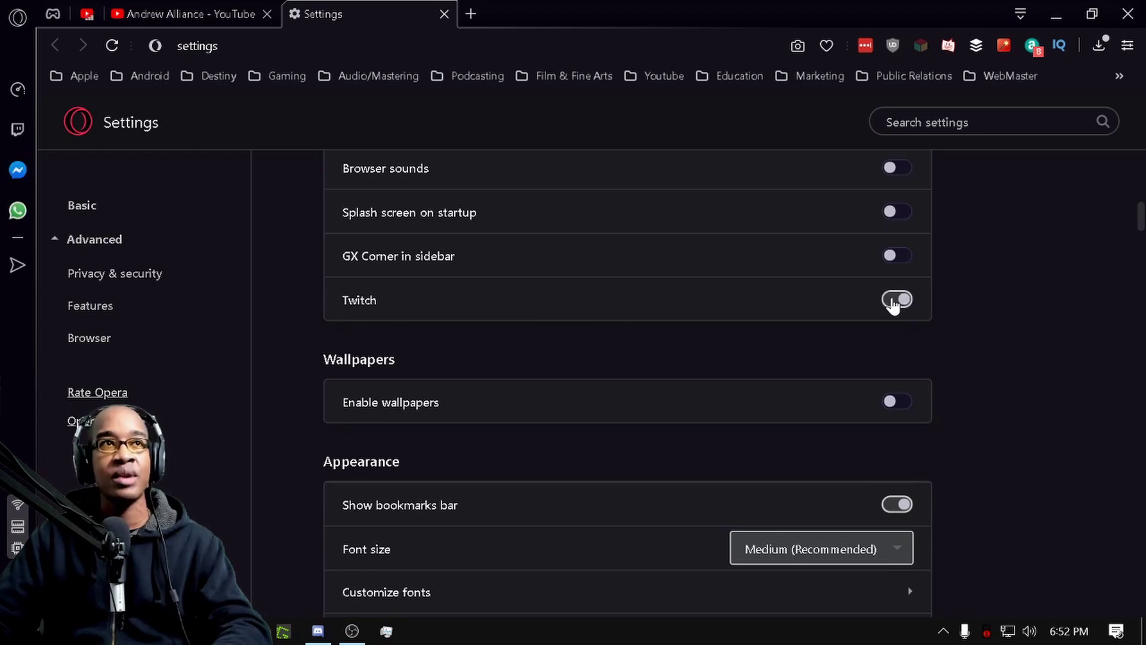
click(906, 305)
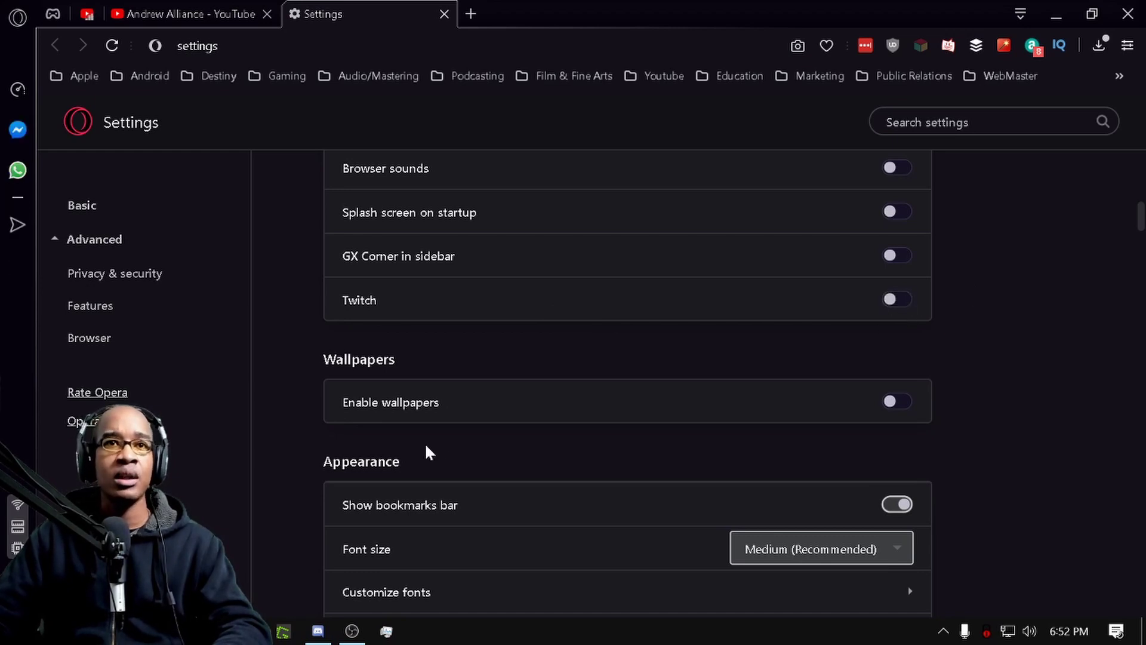
Review the appearance, Quick Access, sidebar, synchronization, search engine and startup settings, and take a brief look at My Flow
scroll(428, 452, down, 5)
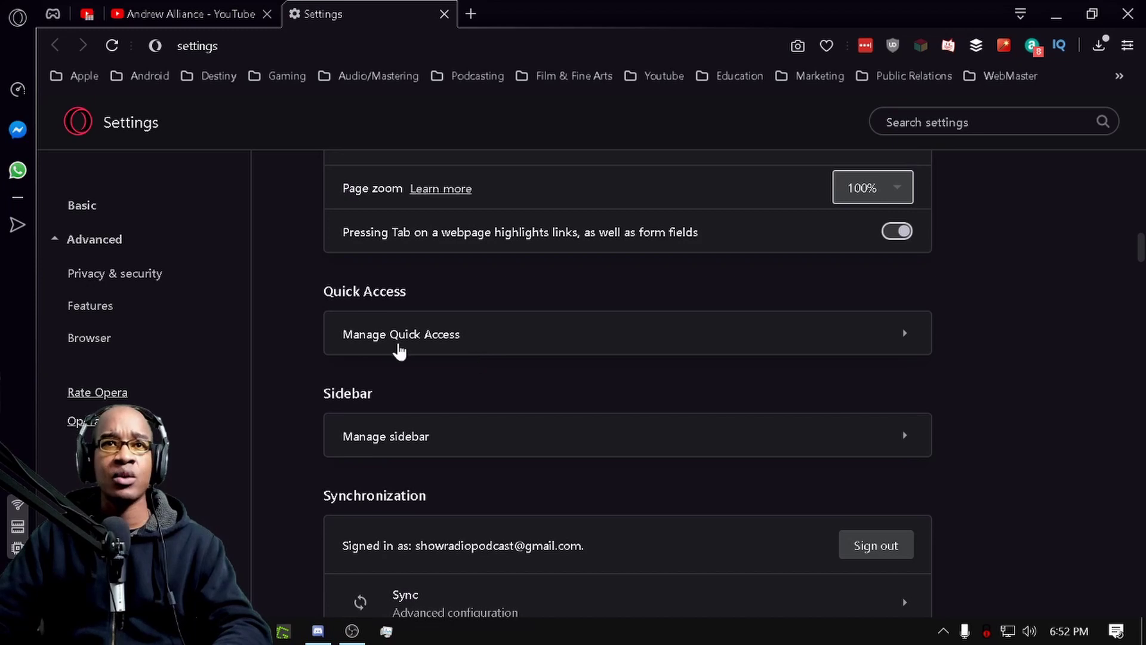
scroll(400, 351, down, 4)
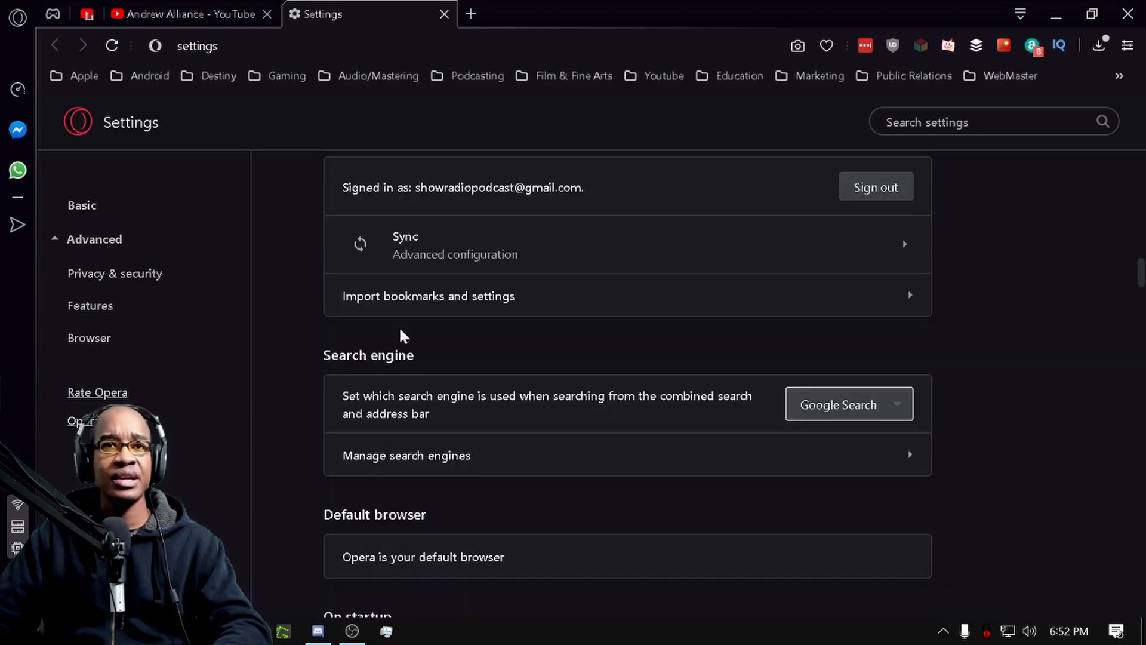
scroll(626, 382, down, 2)
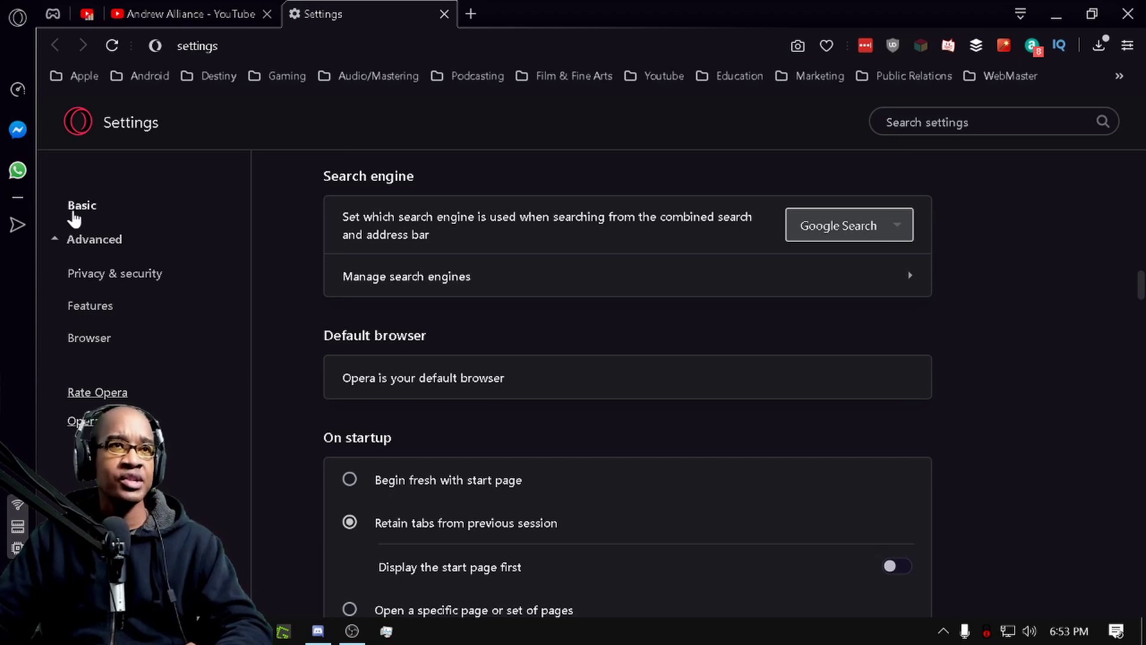
click(18, 226)
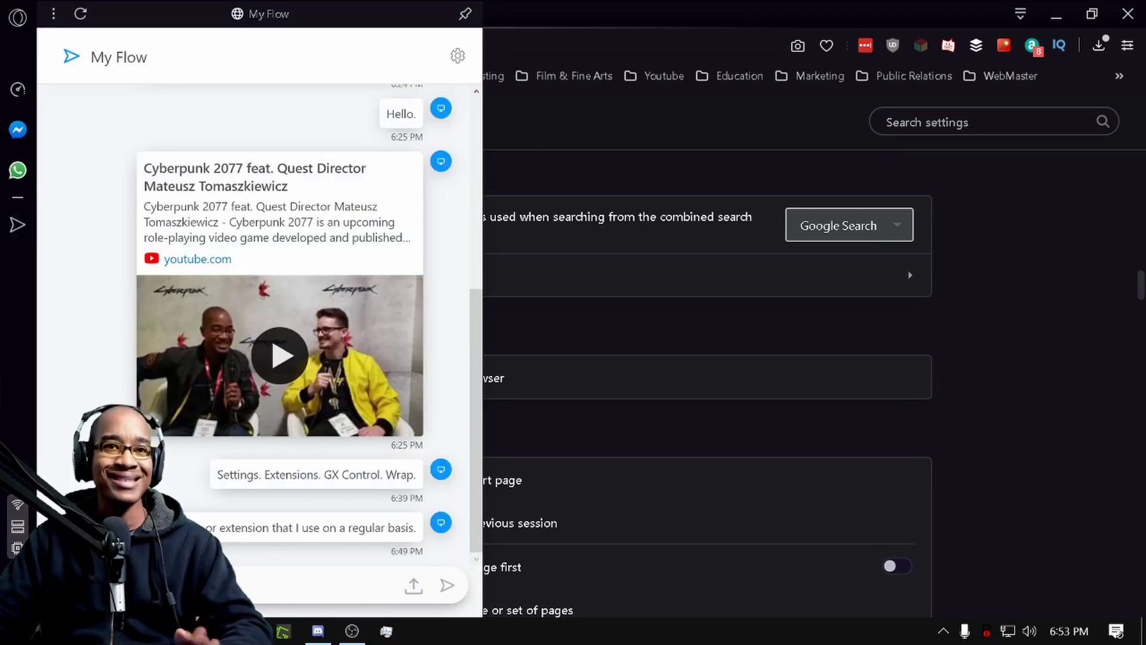
click(653, 9)
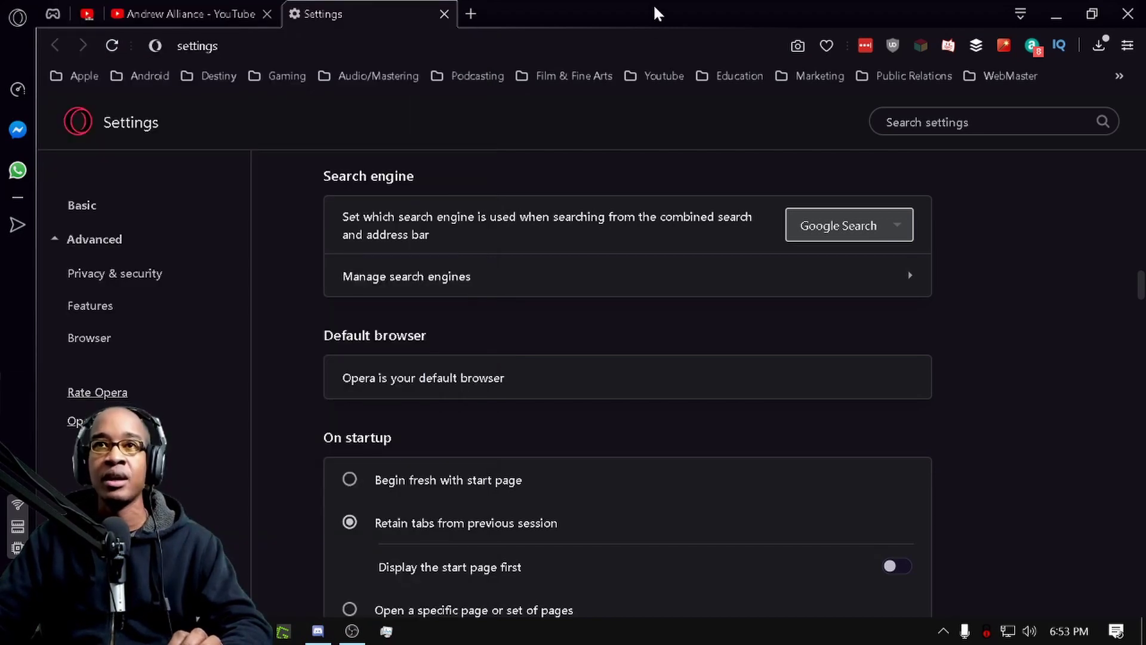
Examine the Network, RAM and CPU limiters in GX Control, and return to the YouTube channel page
click(11, 95)
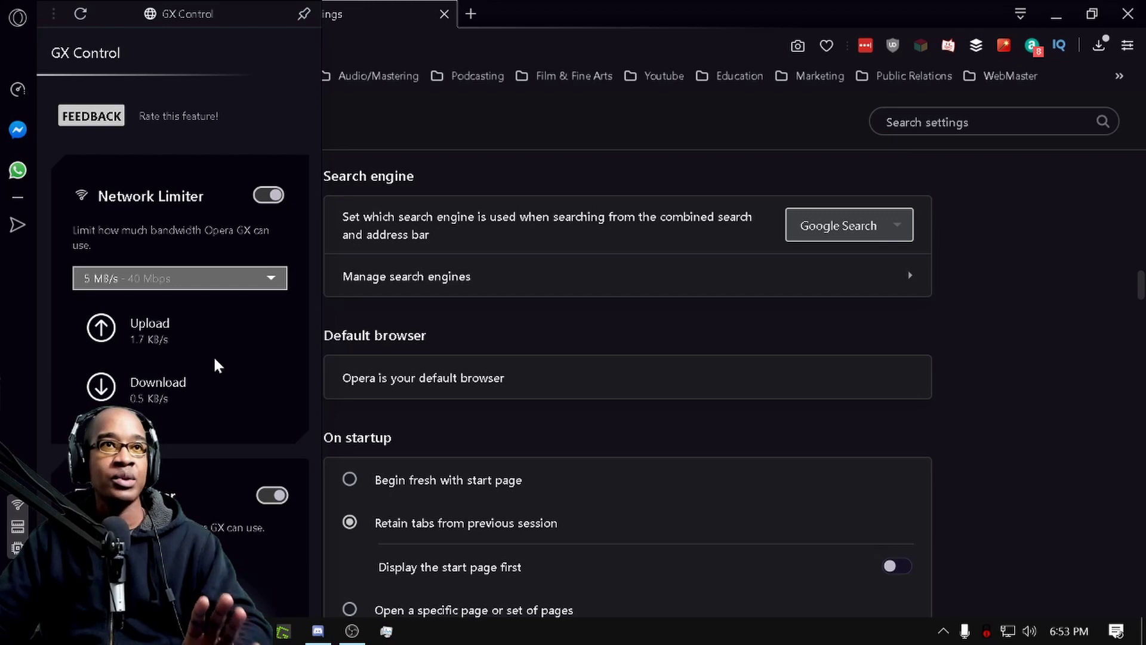
scroll(260, 337, down, 3)
scroll(261, 338, down, 3)
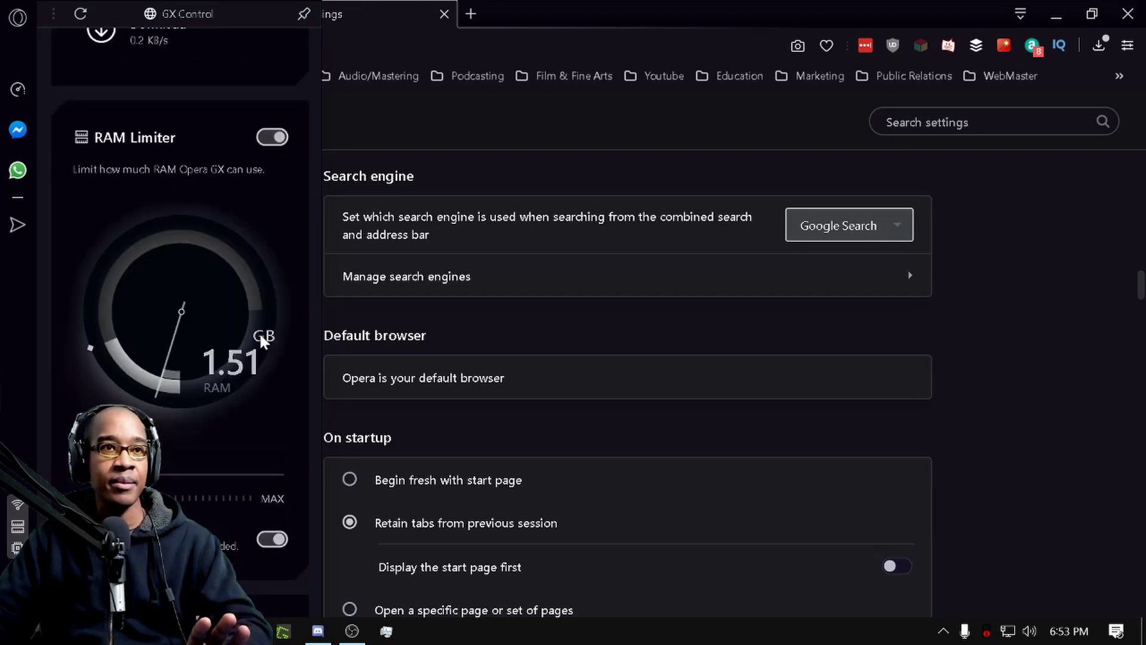
scroll(261, 338, down, 4)
scroll(241, 357, down, 1)
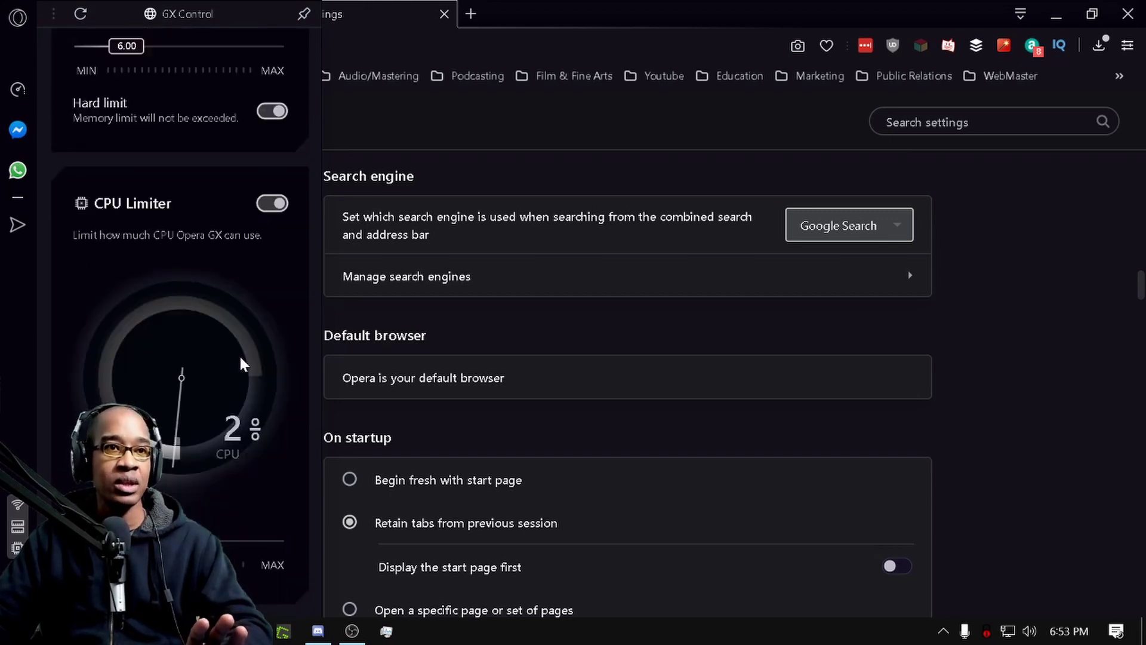
click(389, 16)
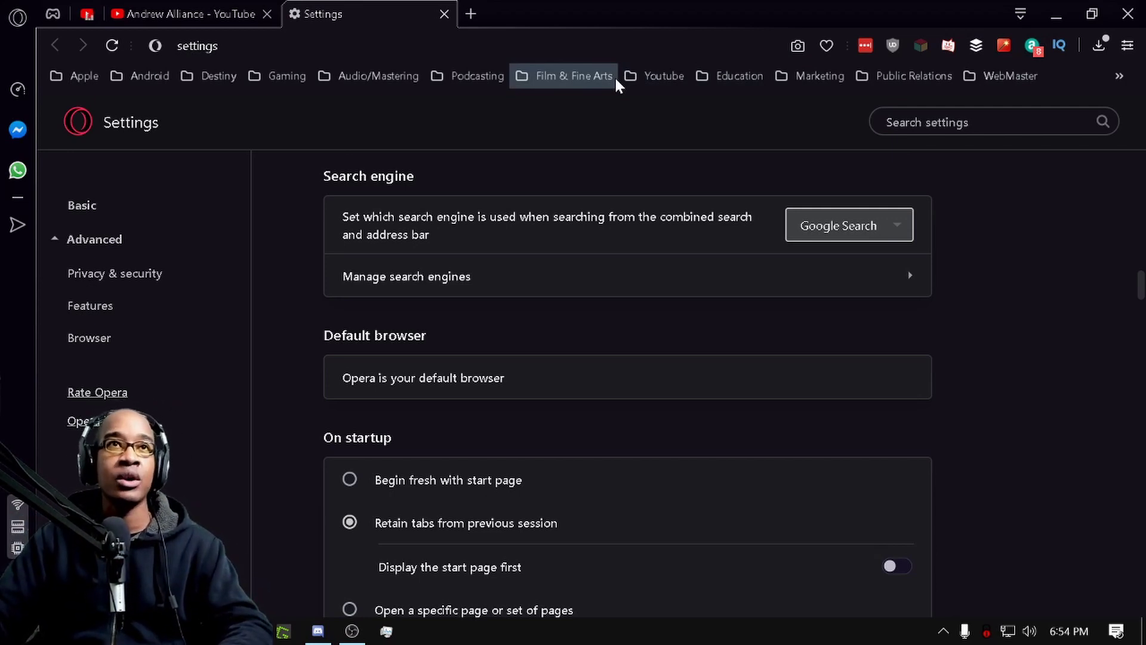
click(232, 17)
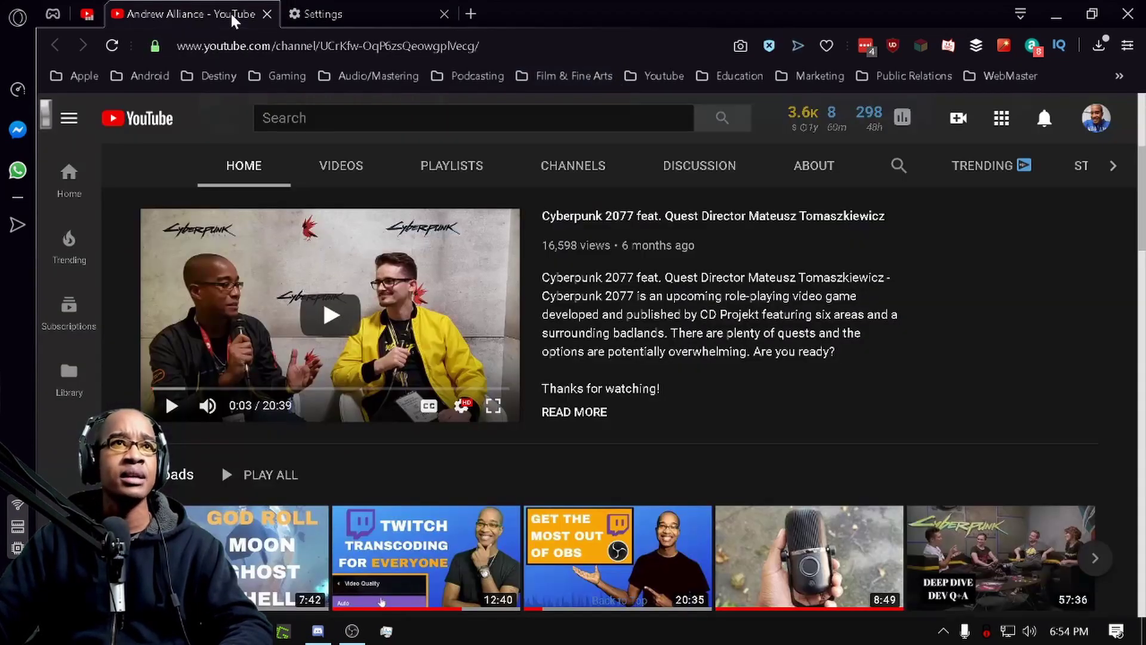